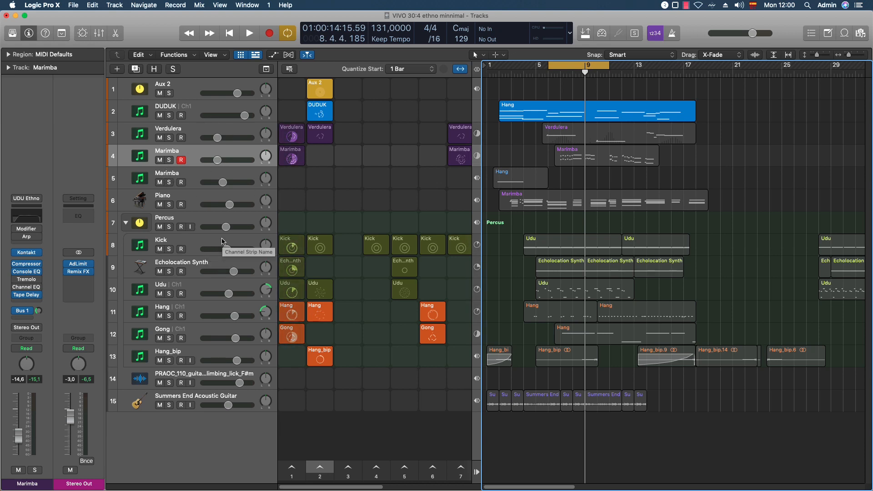
- Show the Freeze button in the track headers by enabling it in the track header configuration
key("alt+t")
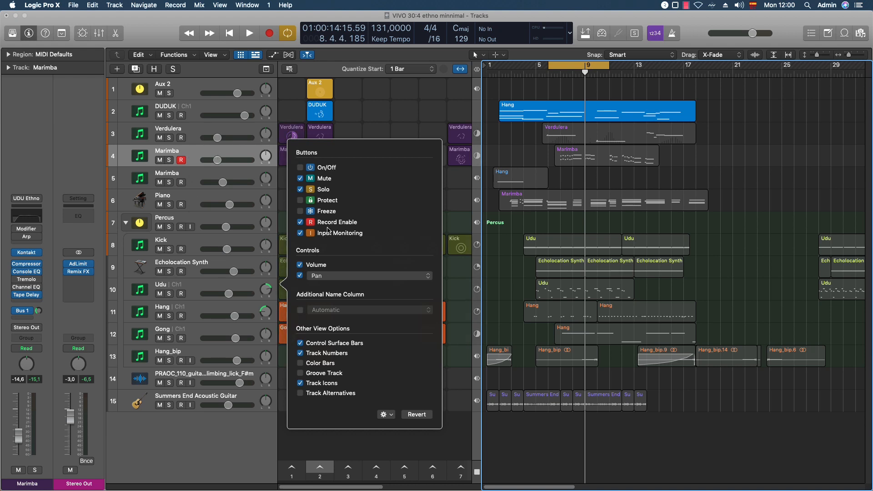
left_click(300, 211)
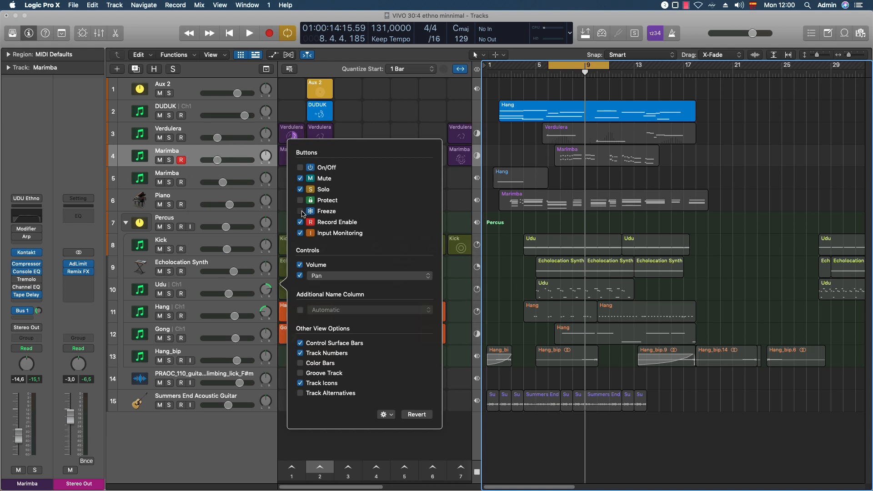
left_click(188, 119)
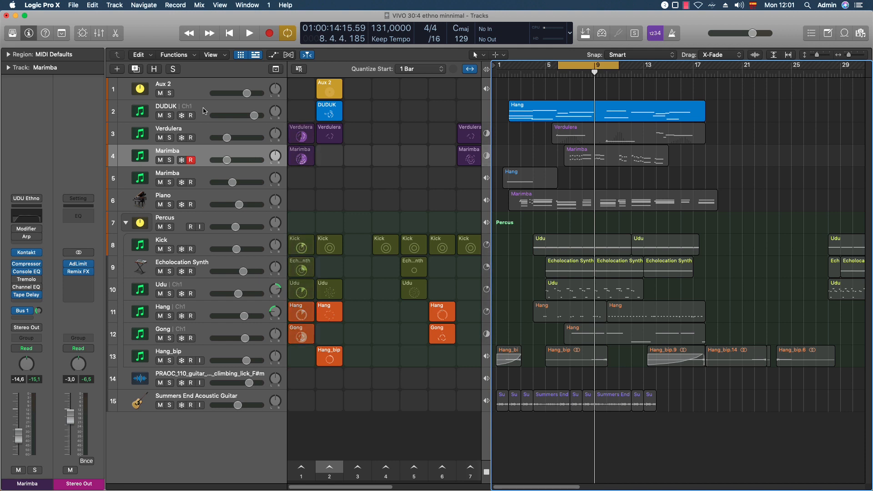
- Freeze the DUDUK track and run playback to render it
left_click(201, 109)
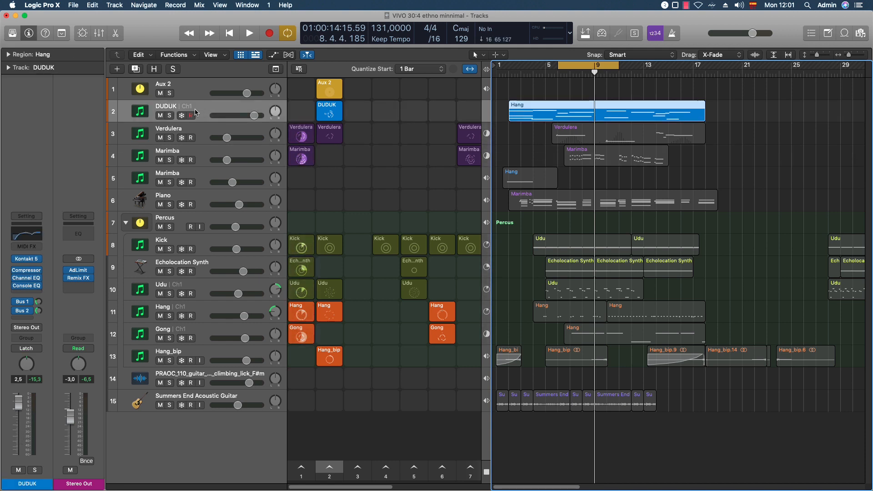
left_click(181, 116)
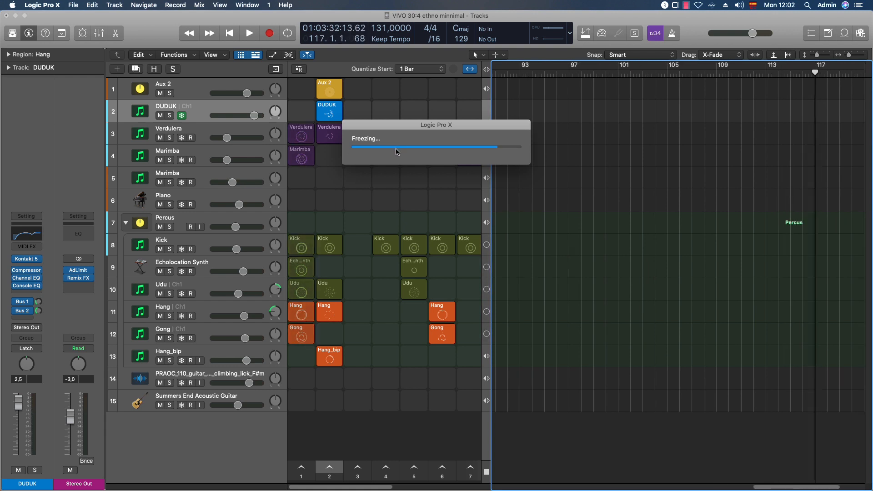
key("space")
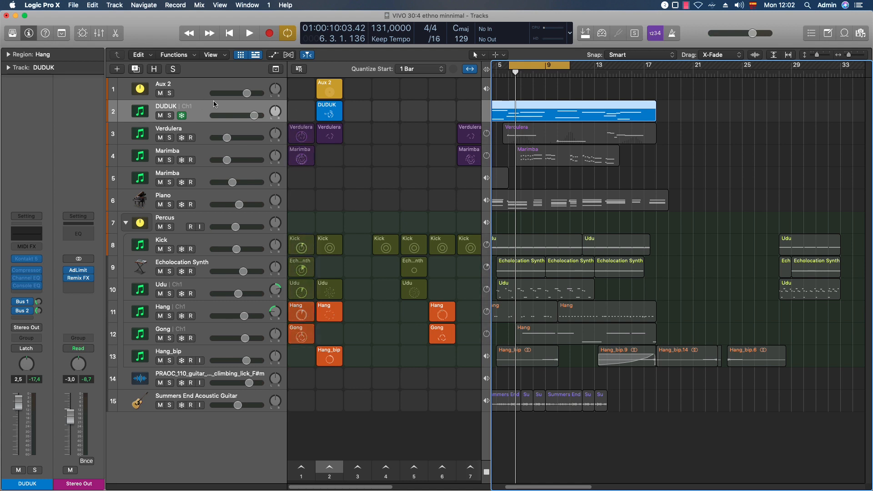
- Try to transpose a note of the frozen DUDUK region in the Piano Roll, declining to unfreeze the track
key("e")
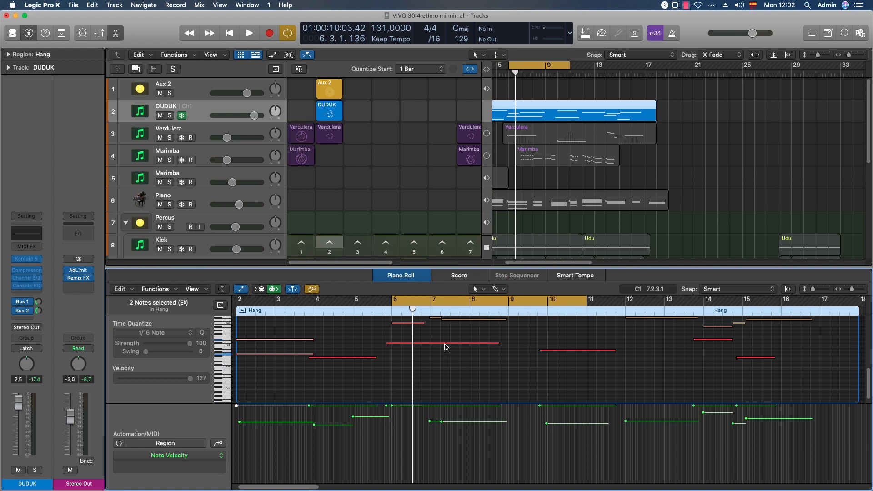
left_click_drag(443, 342, 443, 347)
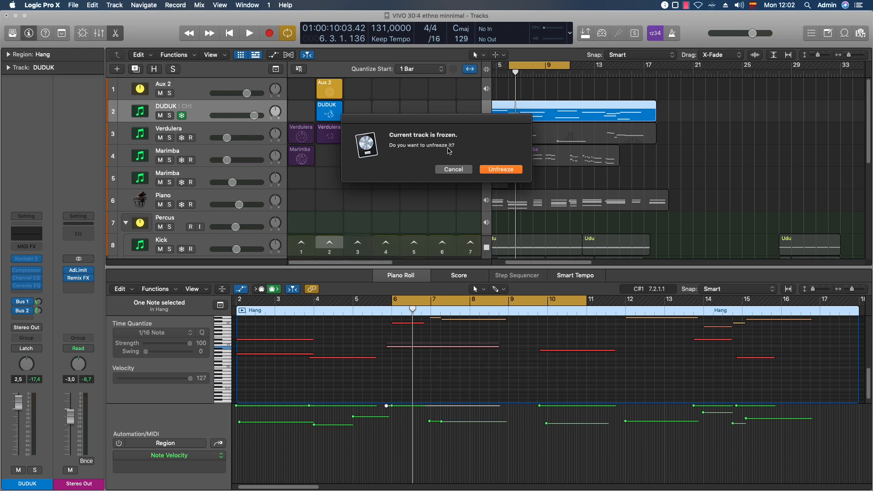
left_click(453, 169)
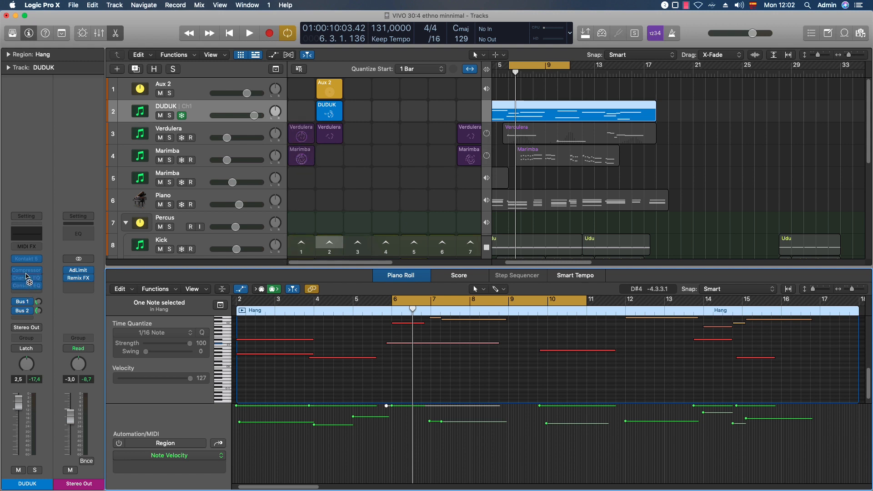
mouse_move(27, 278)
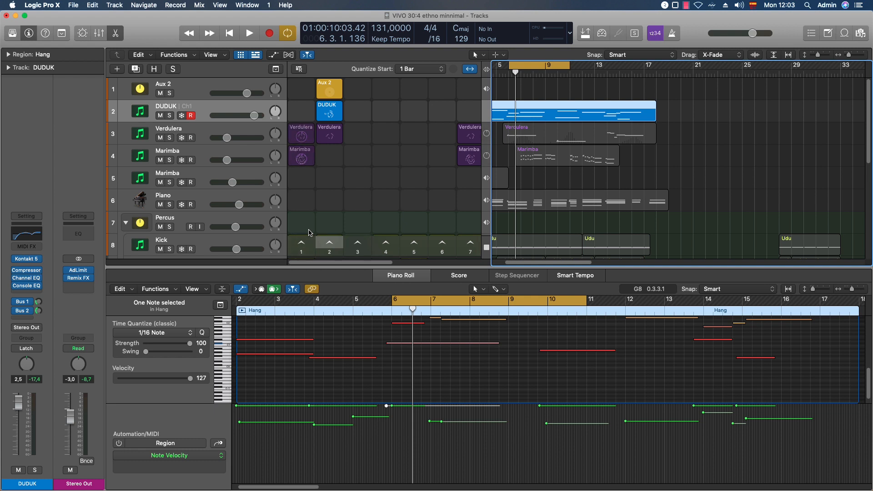
- Bounce the DUDUK track's Hang region in place to a new track, leaving the source and bypassing effect plug-ins
scroll(597, 189, "left", 3)
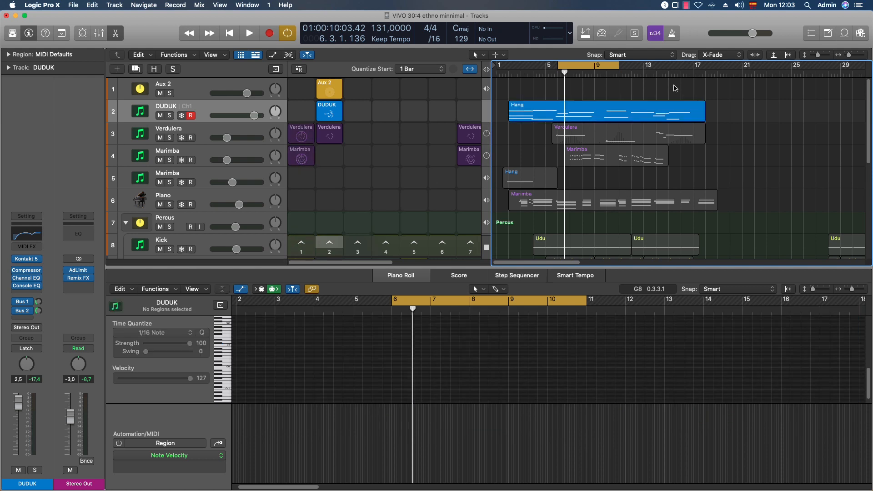
right_click(612, 113)
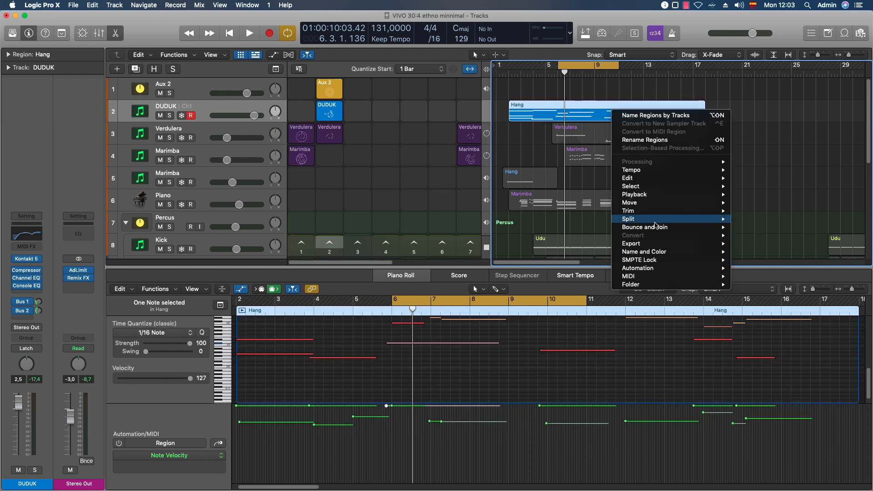
mouse_move(710, 226)
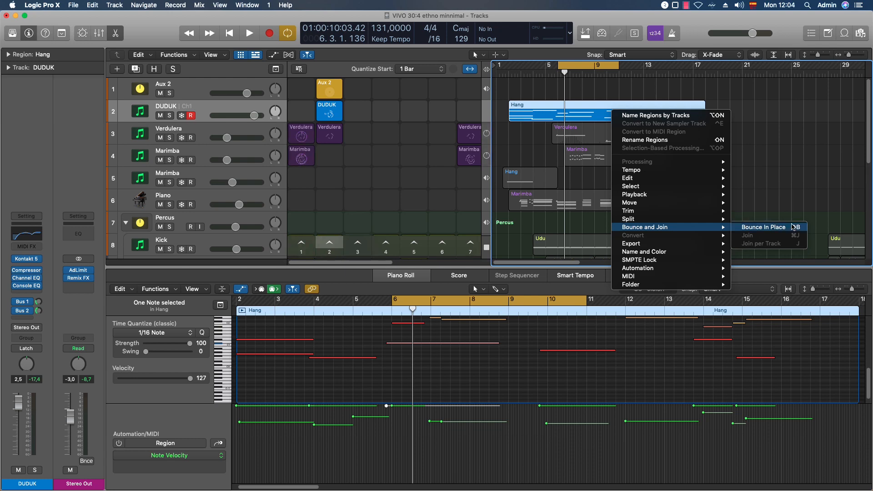
left_click(786, 232)
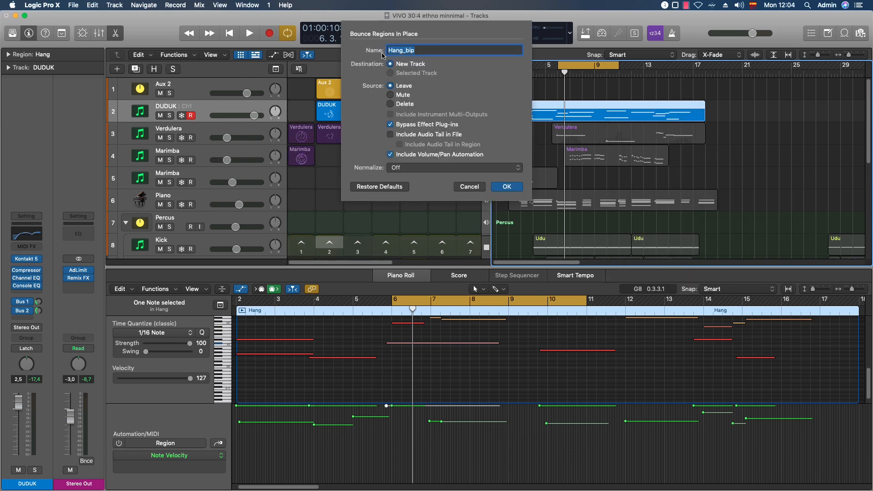
left_click(506, 187)
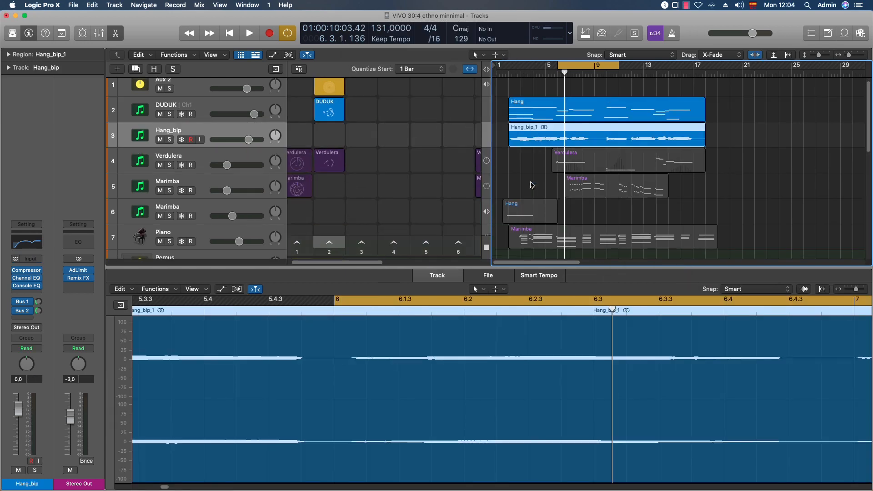
- Mute the original DUDUK track, and try shifting the bounced Hang_bip_1 region slightly along the timeline before undoing the move
left_click(190, 139)
left_click(159, 114)
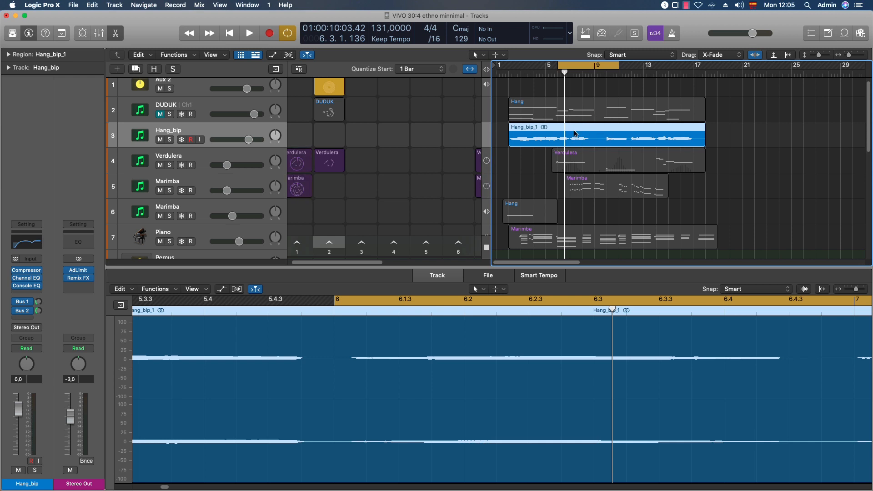
left_click_drag(574, 140, 582, 141)
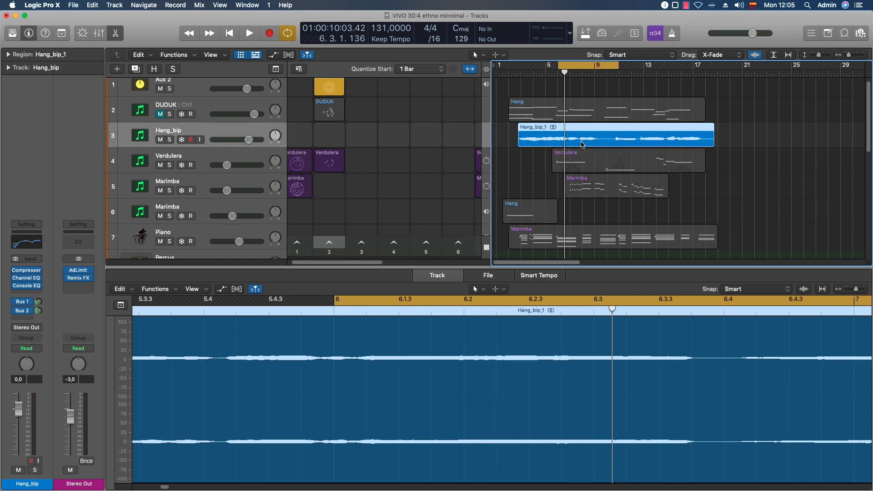
key("super+z")
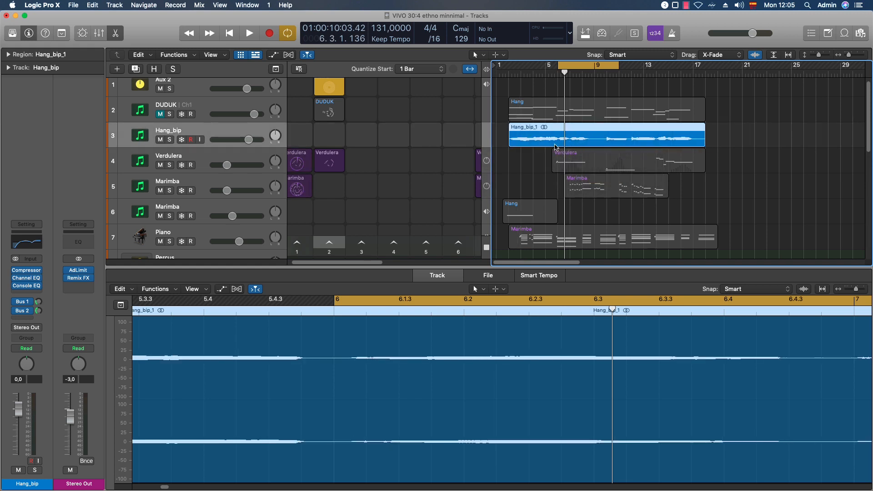
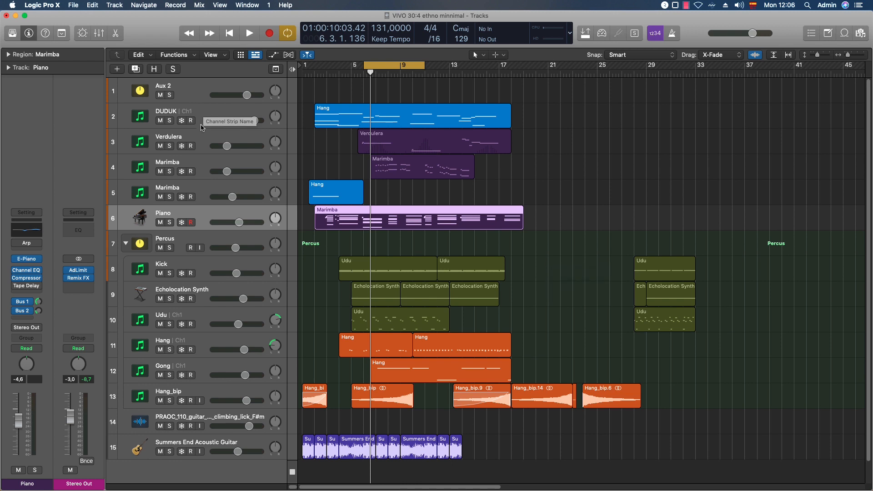
left_click(199, 126, "shift")
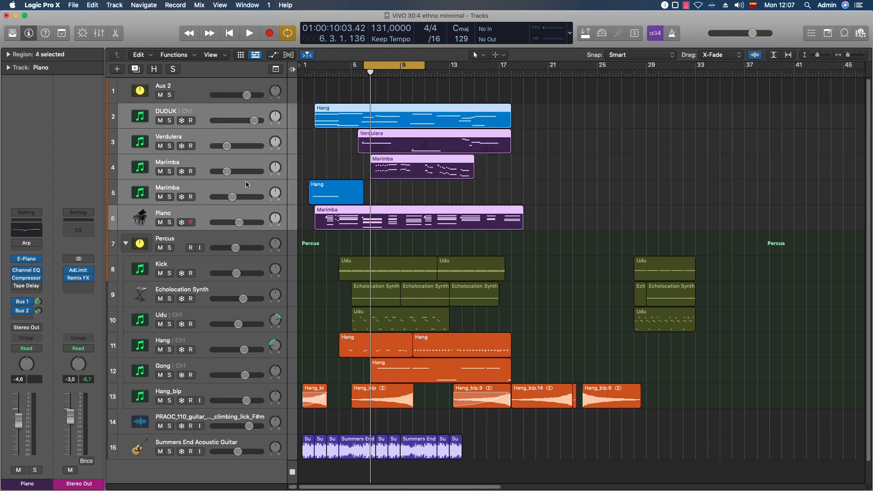
key("super+shift+d")
left_click(469, 88)
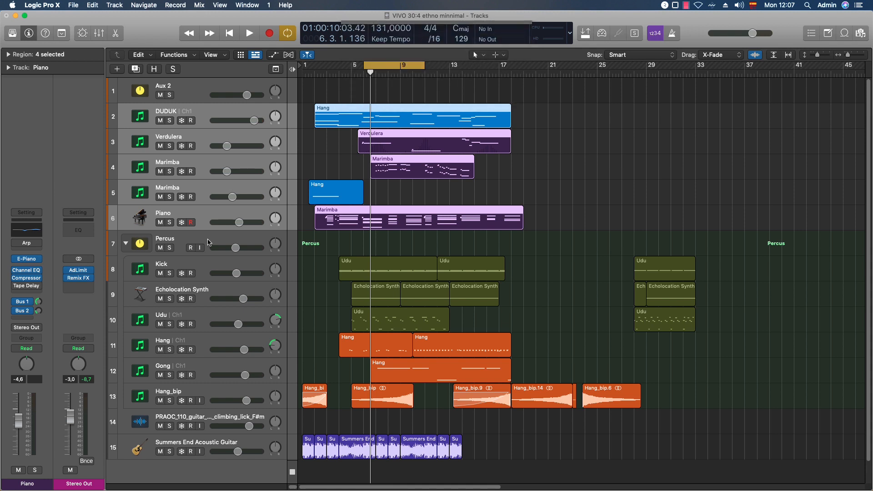
- Inspect the channel strips of the Percus track stack and its Kick, Echolocation Synth, Udu and Hang subtracks
left_click(199, 241)
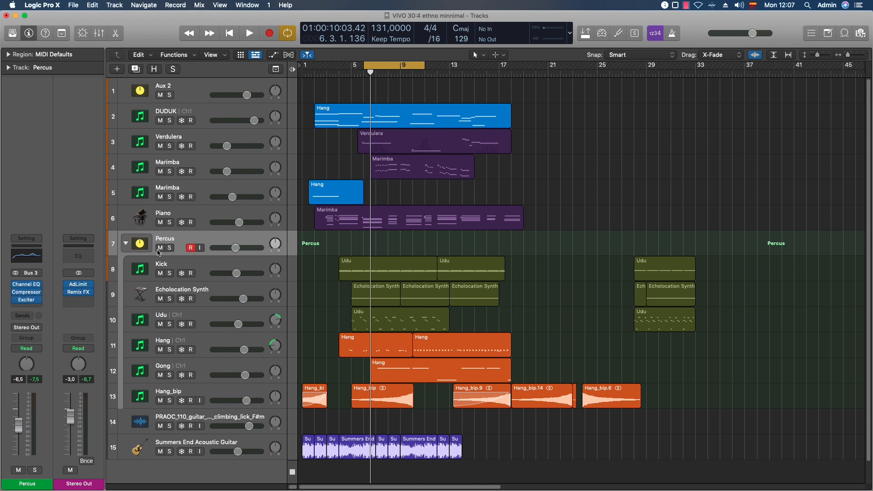
left_click(203, 268)
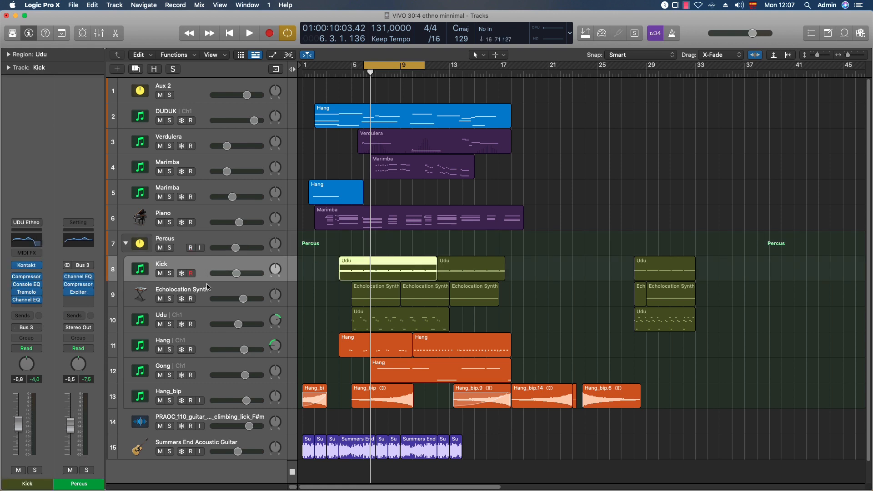
left_click(207, 292)
left_click(205, 318)
left_click(203, 345)
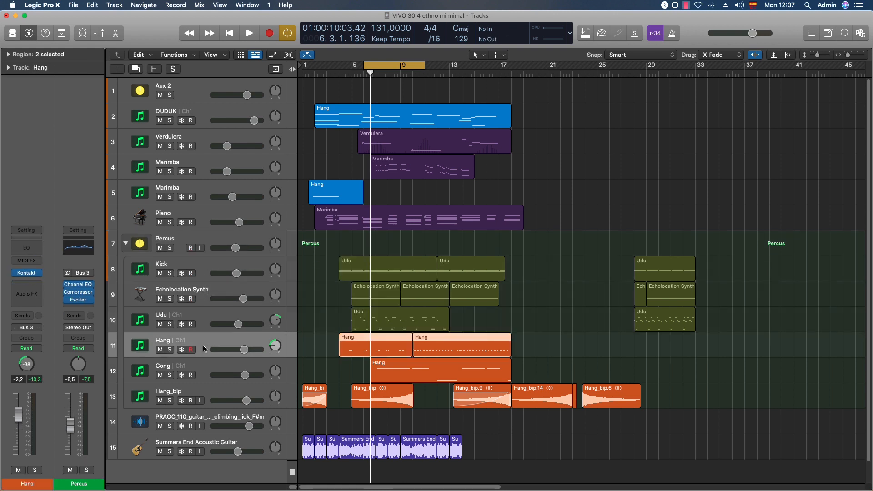
left_click(196, 236)
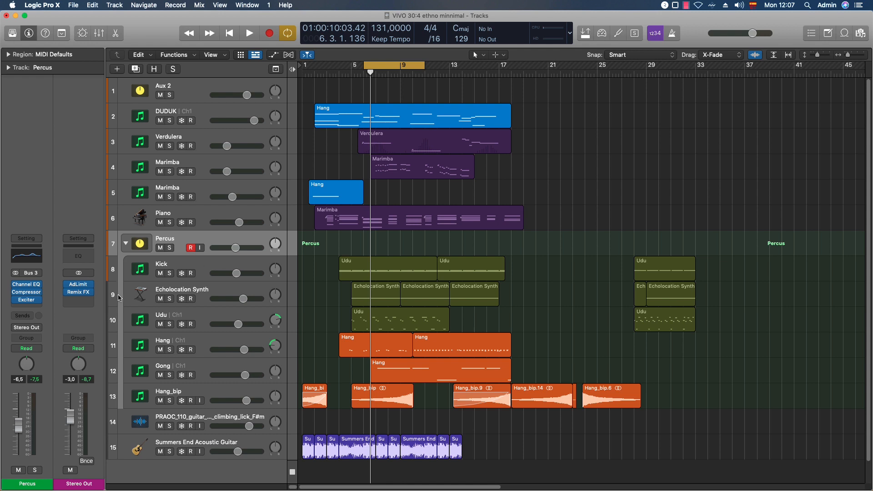
mouse_move(23, 288)
- Try to add a further send to Bus 1 → Aux 1 on the Marimba track in row 5
left_click(172, 187)
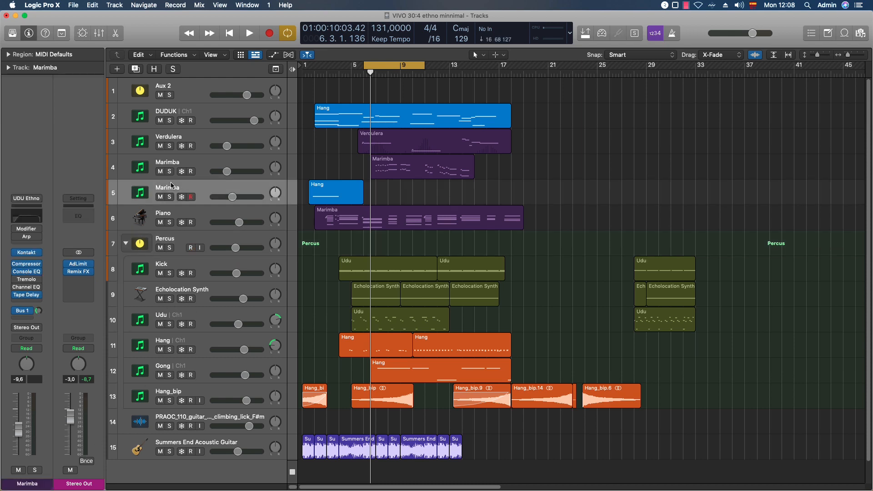
left_click(28, 322)
mouse_move(45, 330)
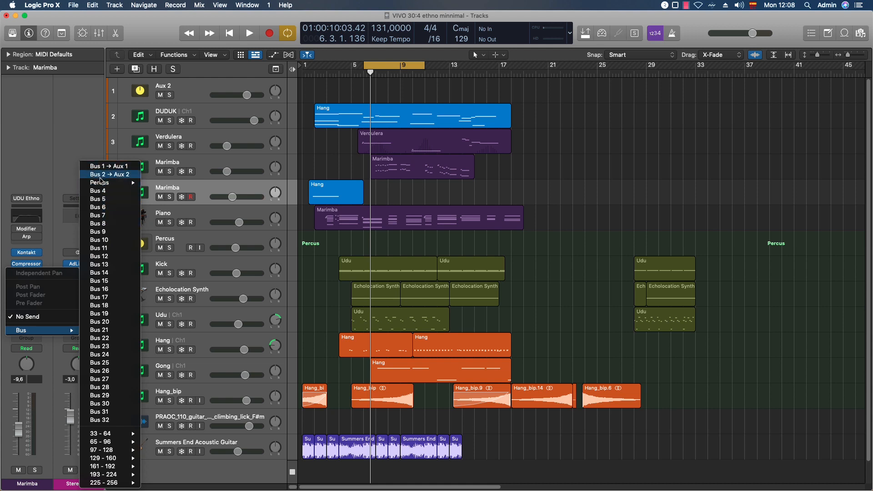
left_click(101, 167)
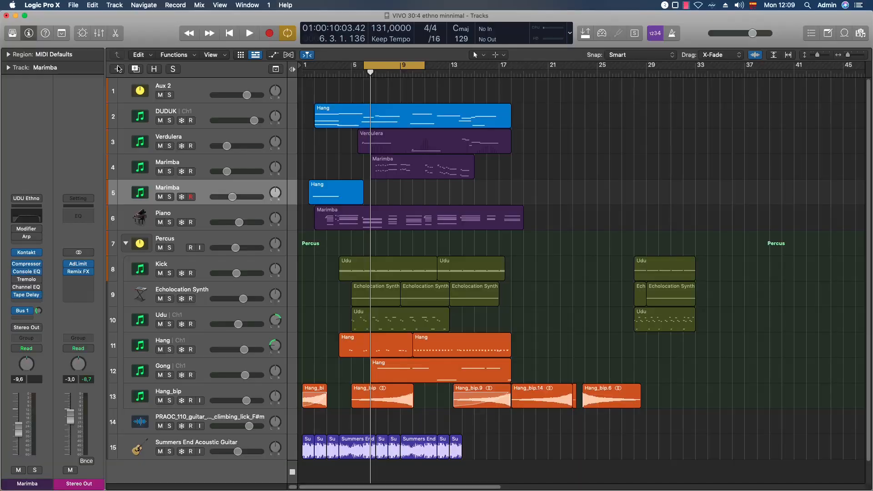
- Open the audio device preferences and set Processing Threads to 4
left_click(52, 6)
mouse_move(115, 30)
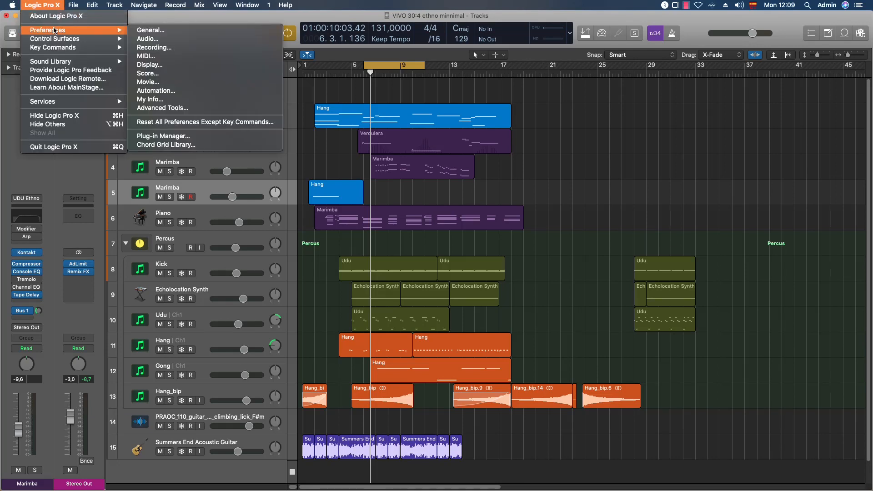
left_click(138, 39)
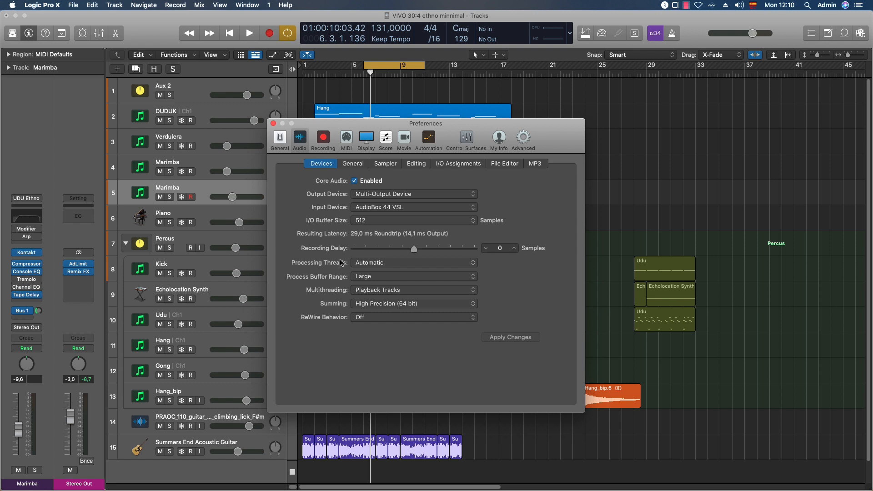
left_click(371, 264)
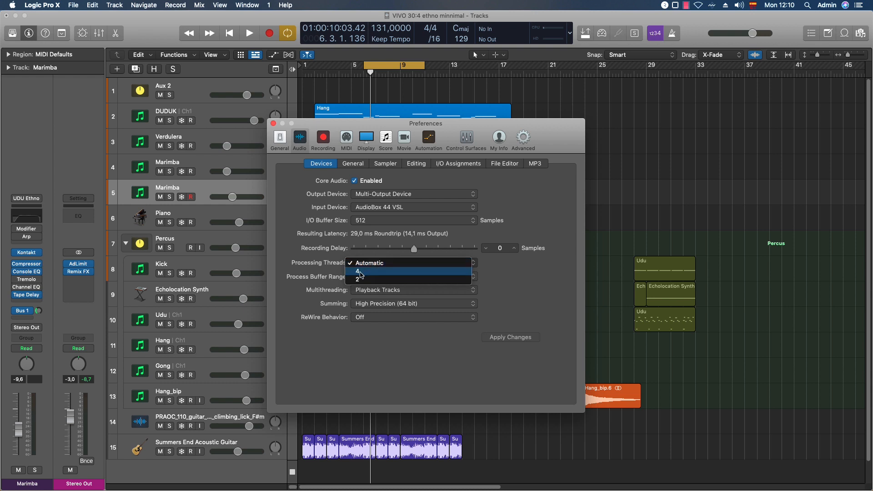
left_click(360, 273)
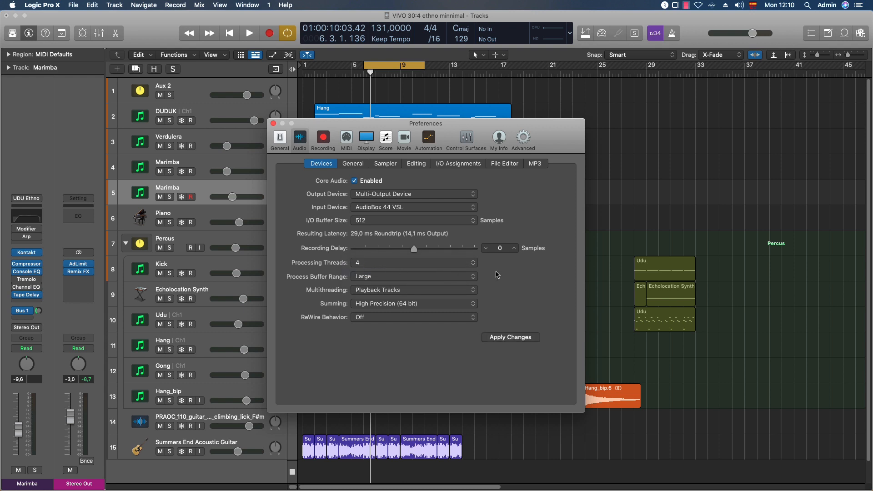
mouse_move(562, 133)
left_mouse_down()
mouse_move(564, 152)
mouse_move(575, 138)
left_mouse_up()
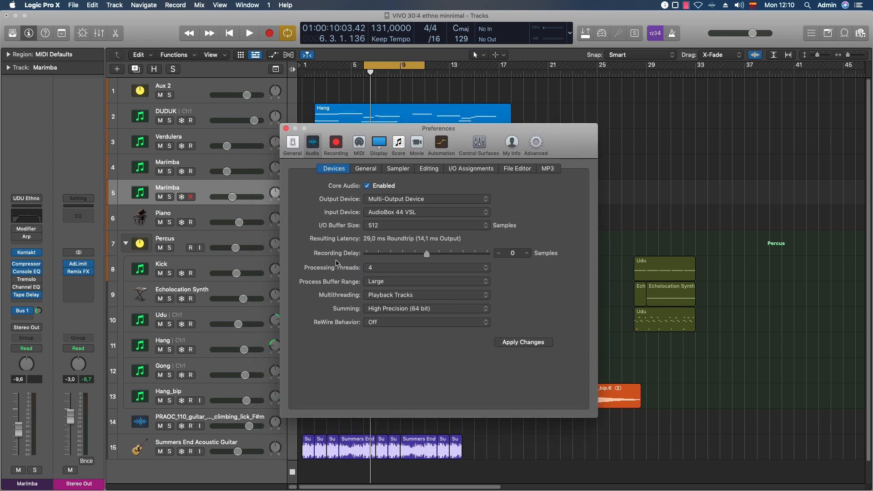
left_click(376, 268)
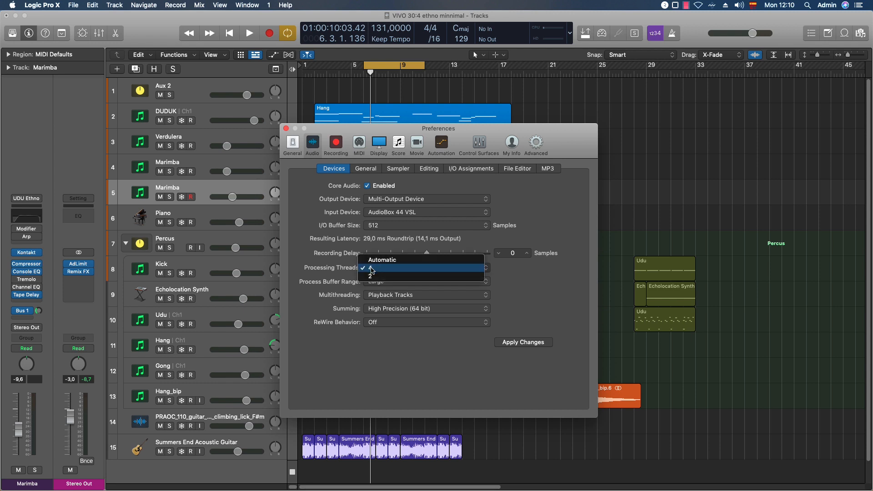
left_click(374, 269)
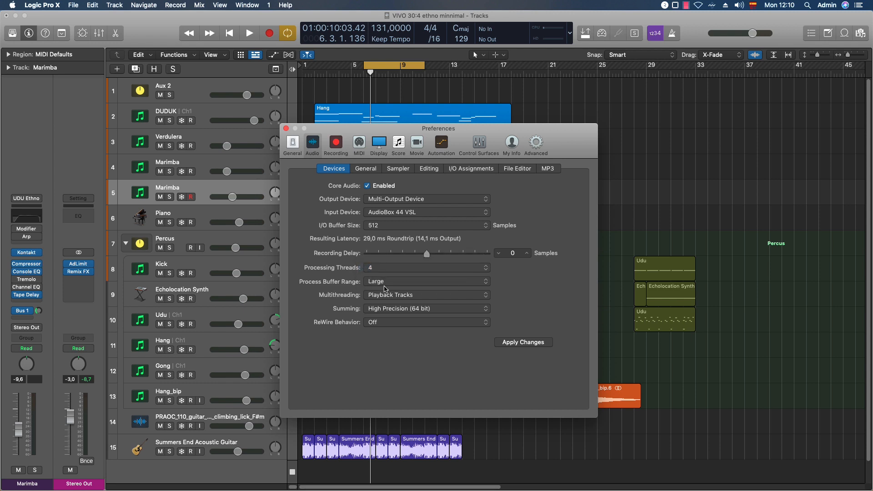
- Choose Large as the Process Buffer Range and Playback Tracks as the Multithreading mode in the audio device preferences
left_click(407, 284)
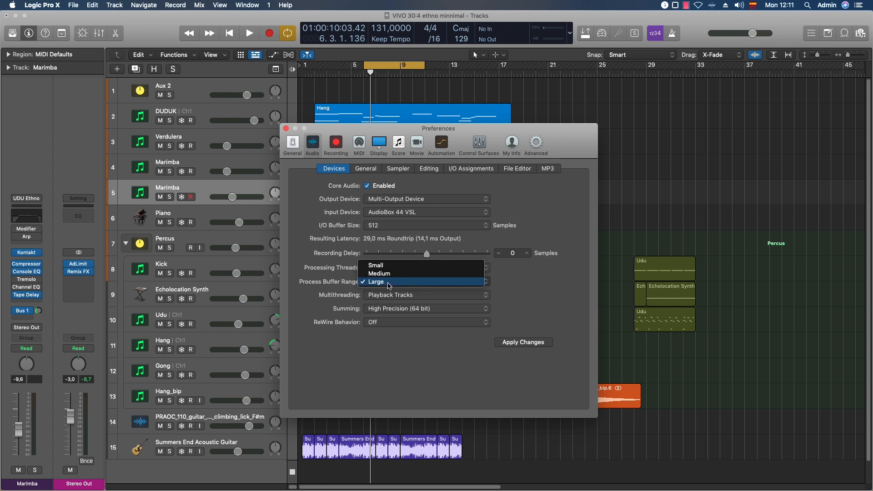
left_click(389, 286)
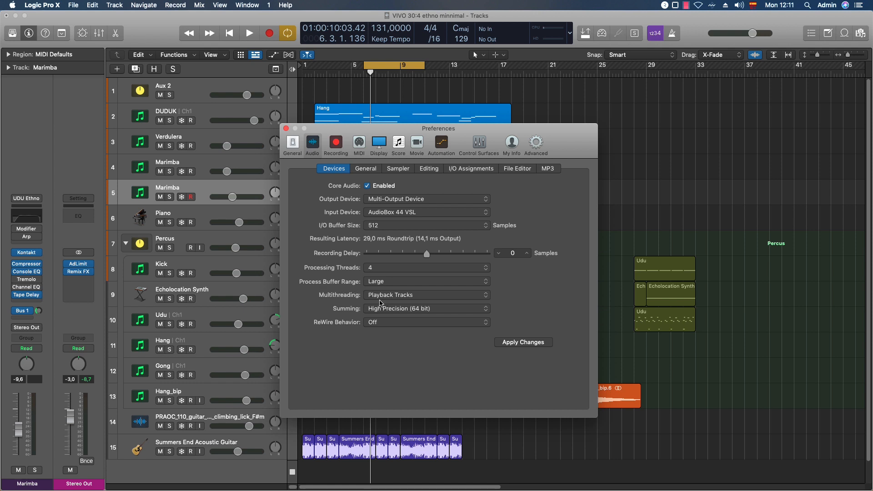
left_click(407, 296)
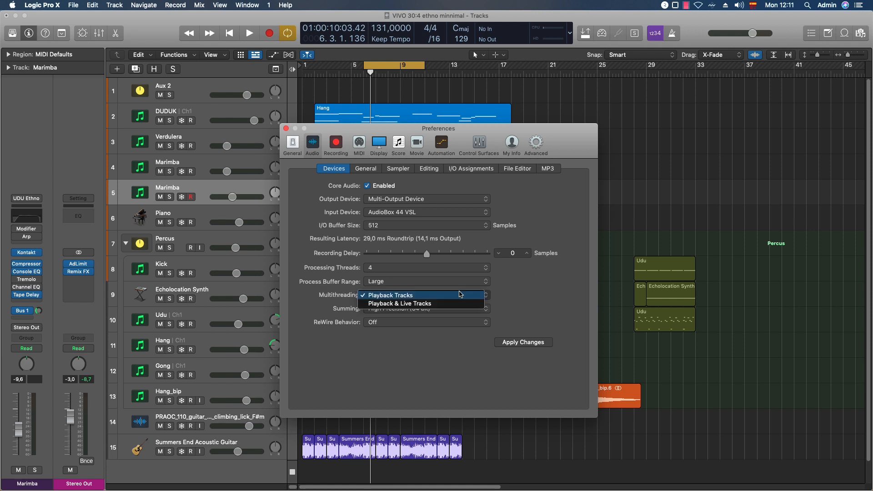
left_click(416, 297)
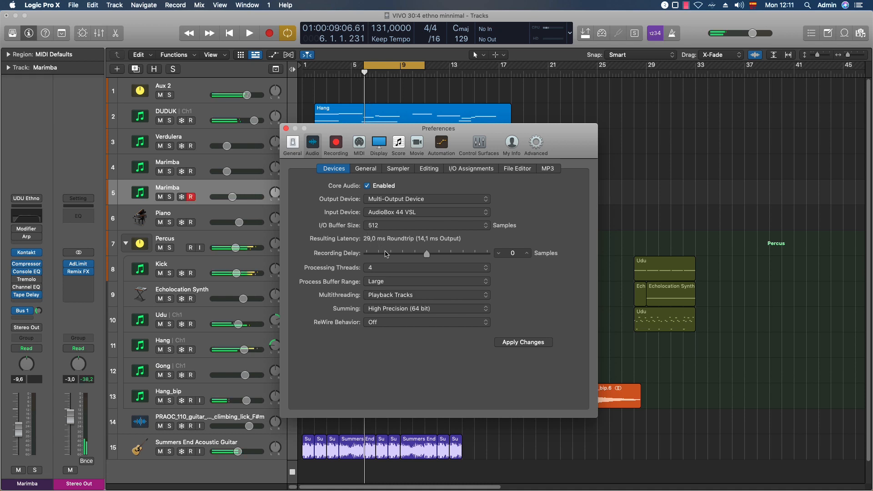
left_click(389, 299)
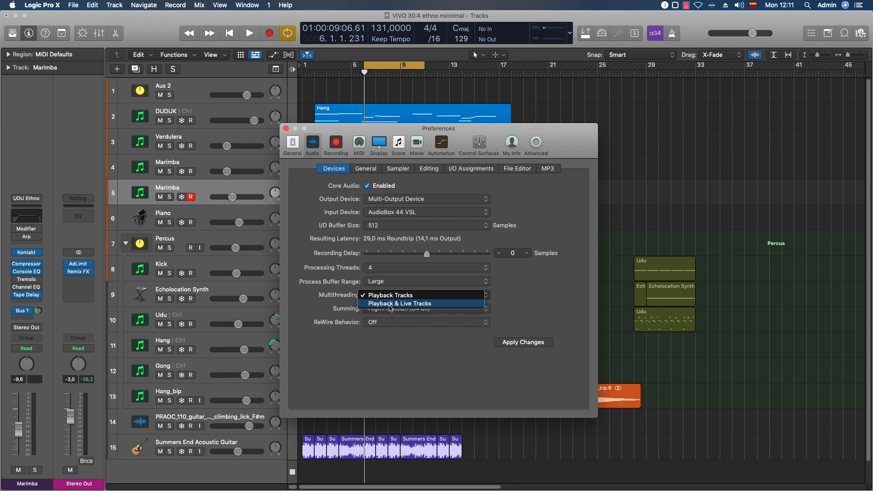
left_click(430, 351)
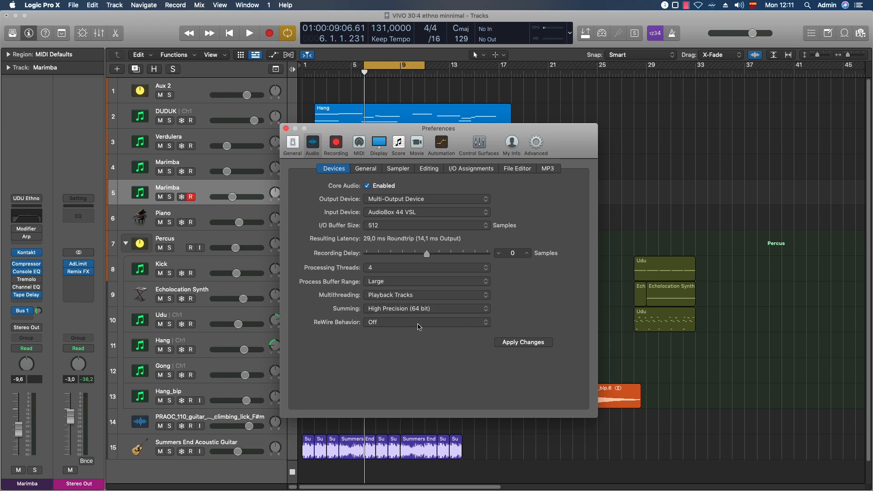
- Look through the available ReWire Behavior options in the audio device preferences without changing the setting
left_click(423, 321)
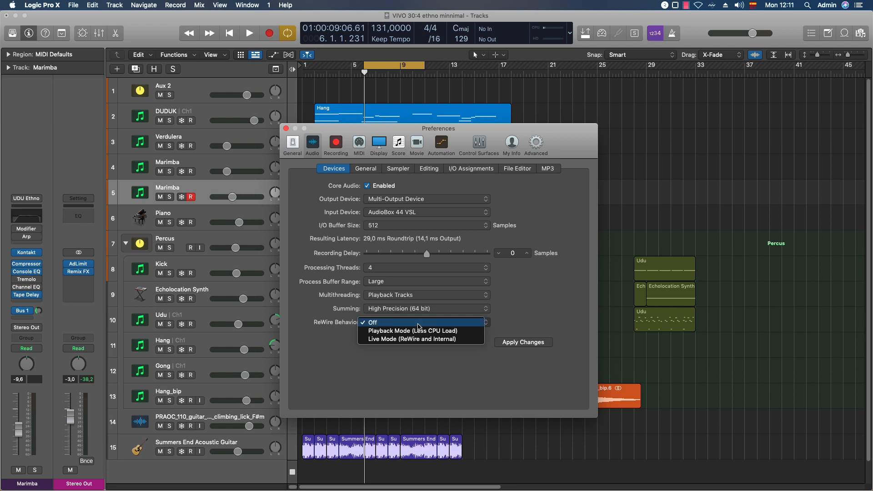
left_click(344, 328)
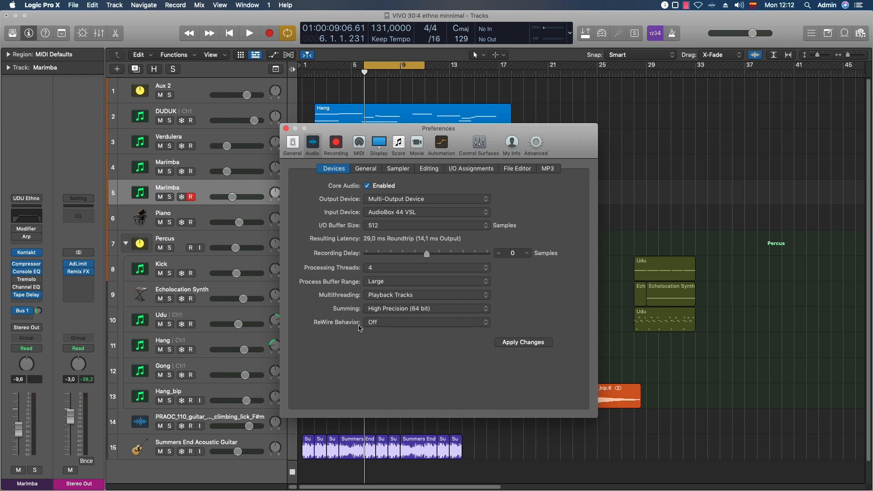
left_click(387, 323)
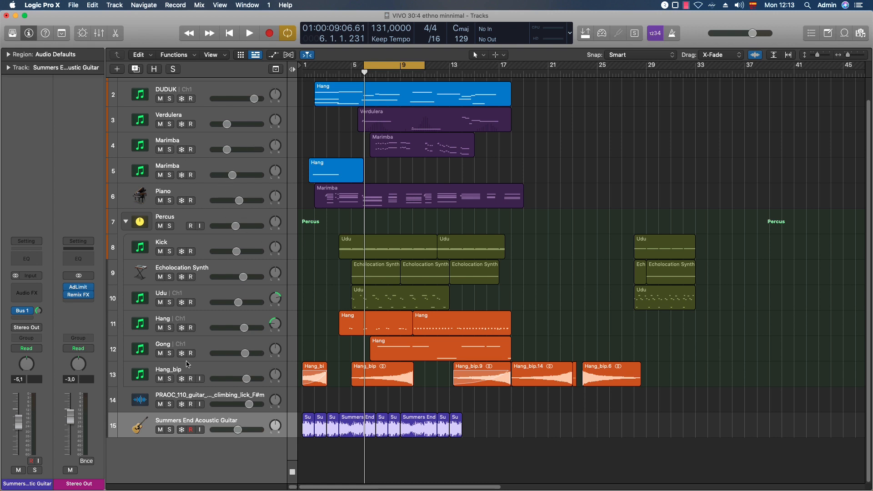
- Show the On/Off button in the track headers, then switch off the DUDUK track and select it
key("alt+t")
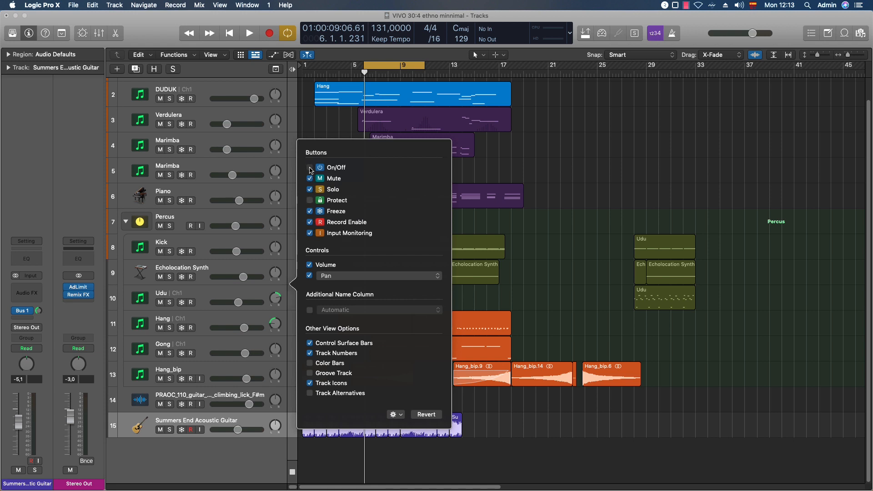
left_click(310, 168)
key("Escape")
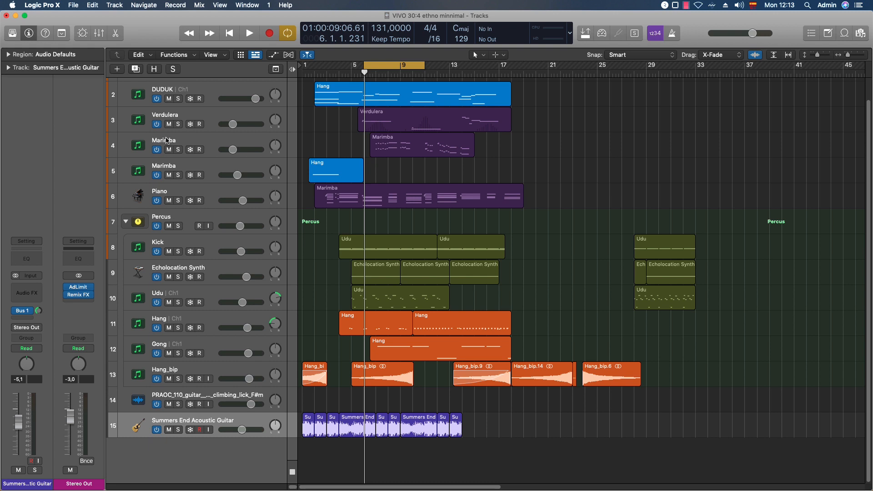
left_click(157, 98)
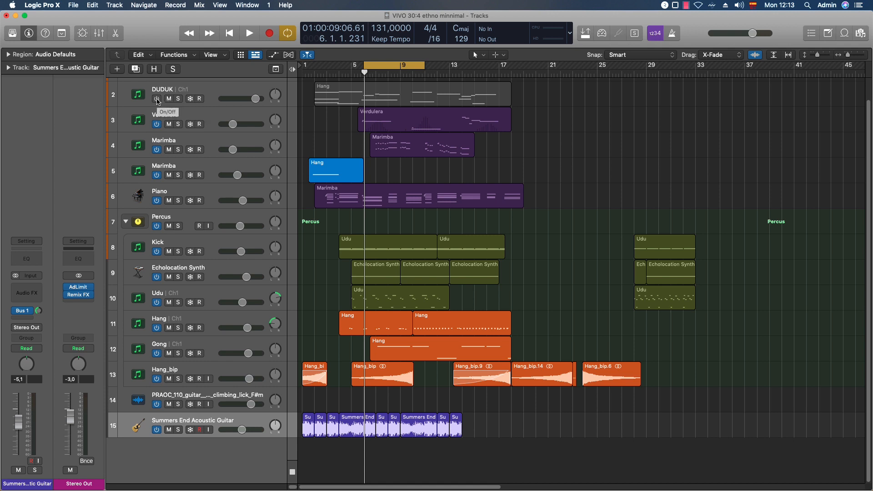
left_click(181, 91)
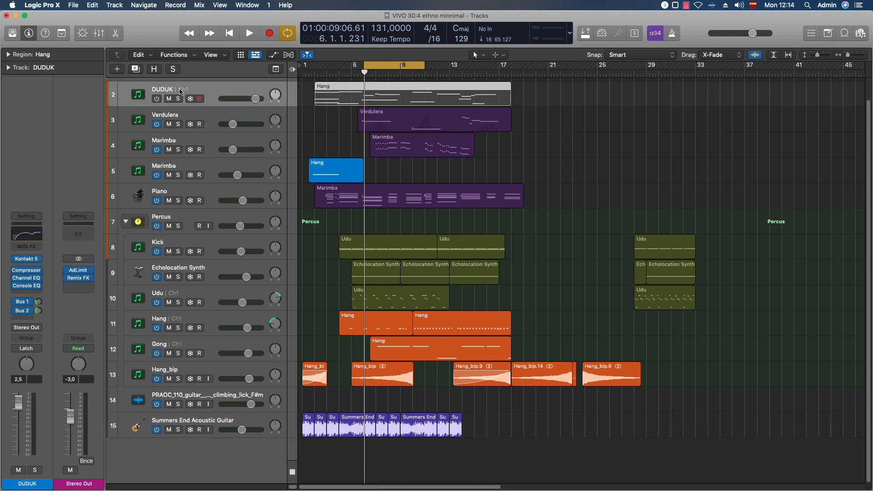